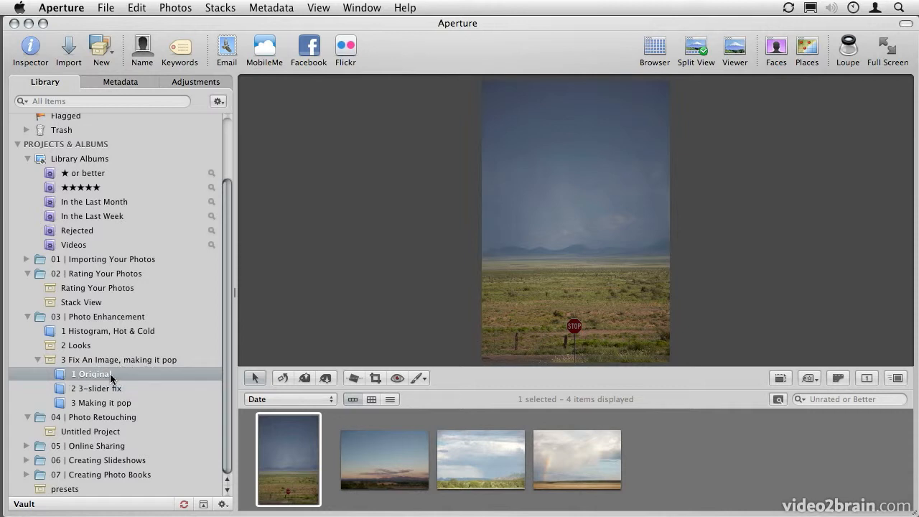
Step: Look through the photos in the 1 Original album, finishing on the stop sign photo
click(365, 454)
click(468, 468)
click(539, 448)
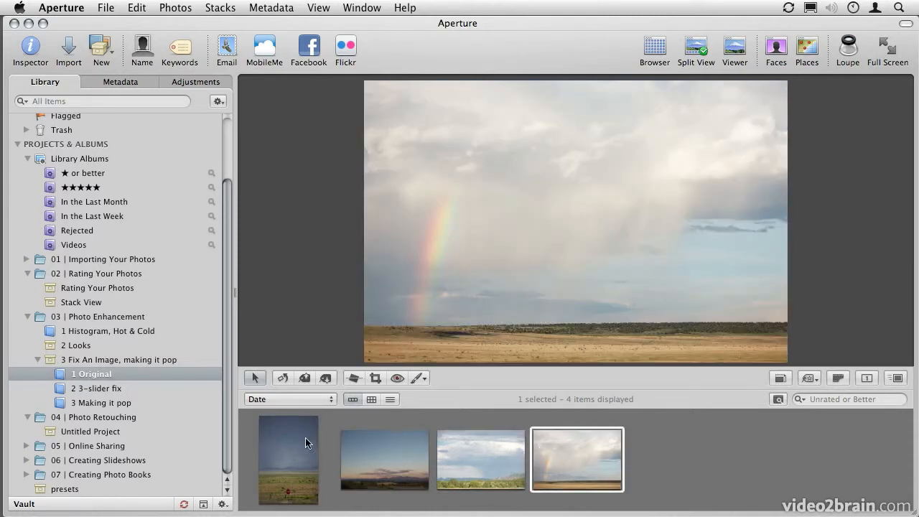
click(299, 459)
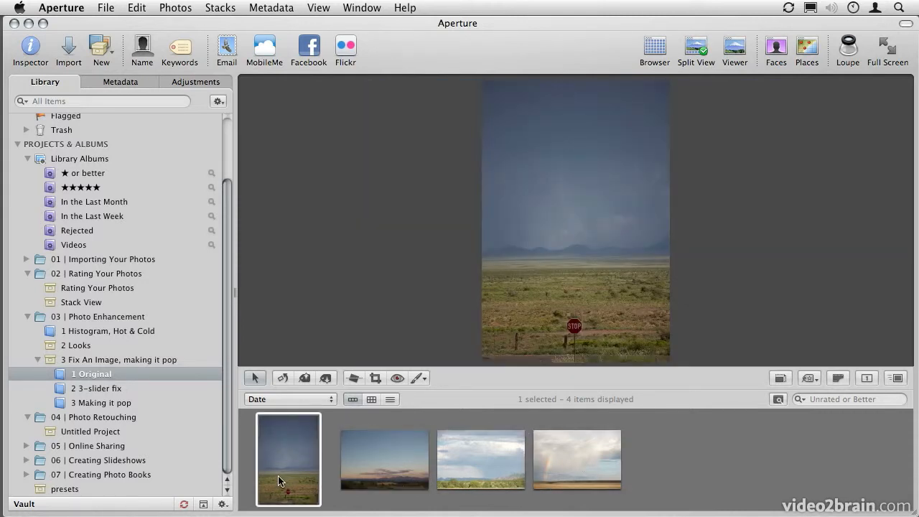
Step: Show the stop sign photo alone in the Viewer and set its exposure to 1.39 and black point to 10.29
click(741, 54)
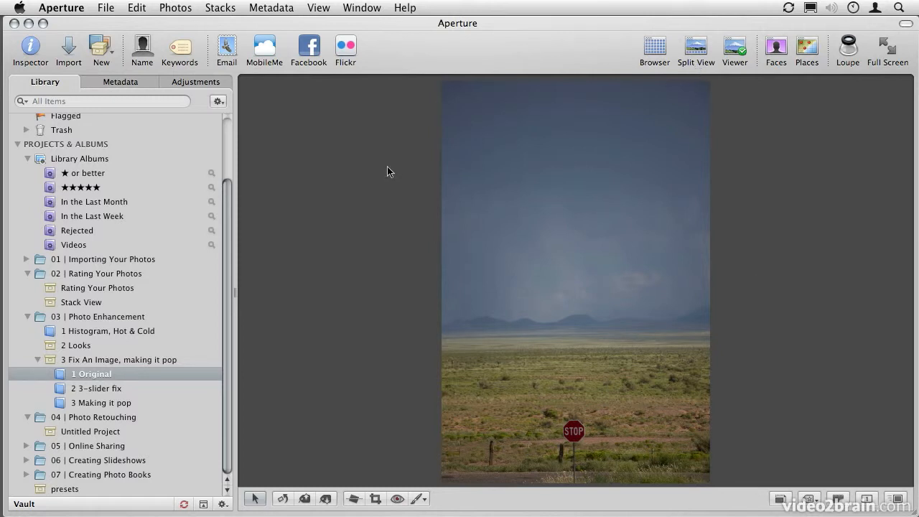
click(197, 81)
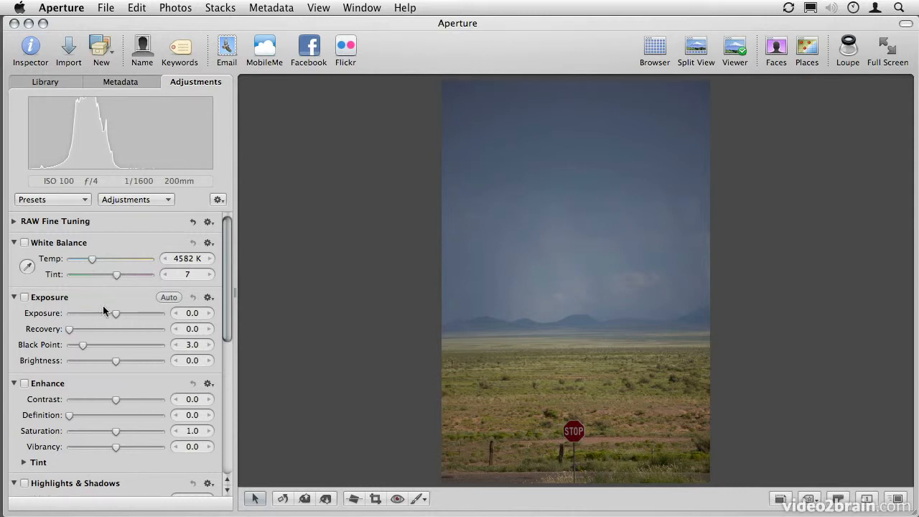
drag(116, 314, 165, 319)
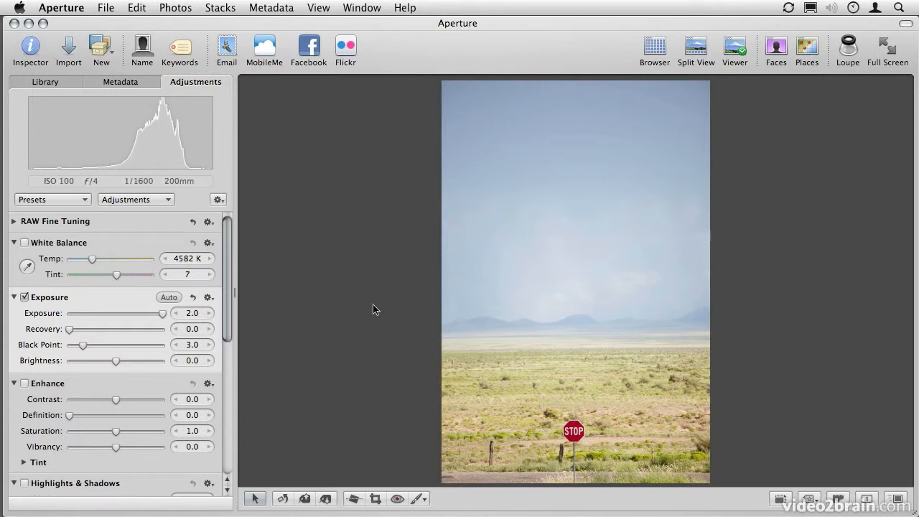
drag(161, 313, 146, 317)
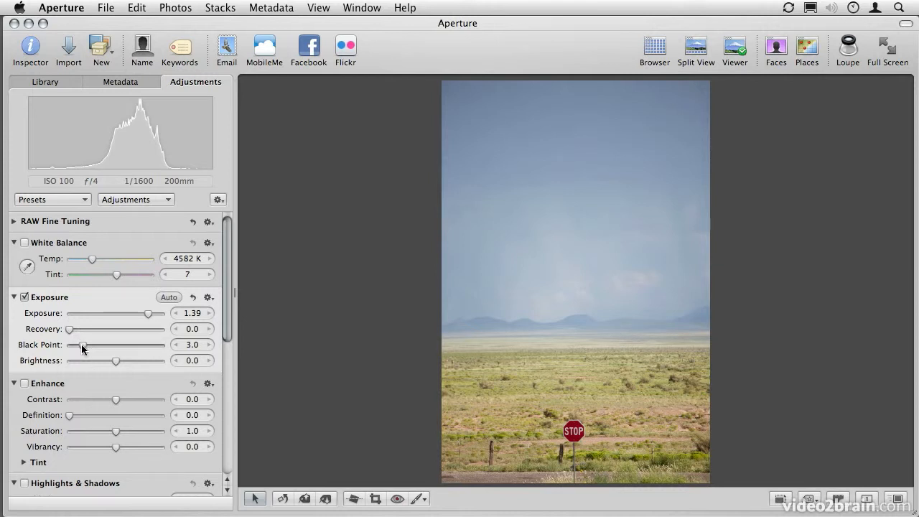
drag(81, 342, 95, 349)
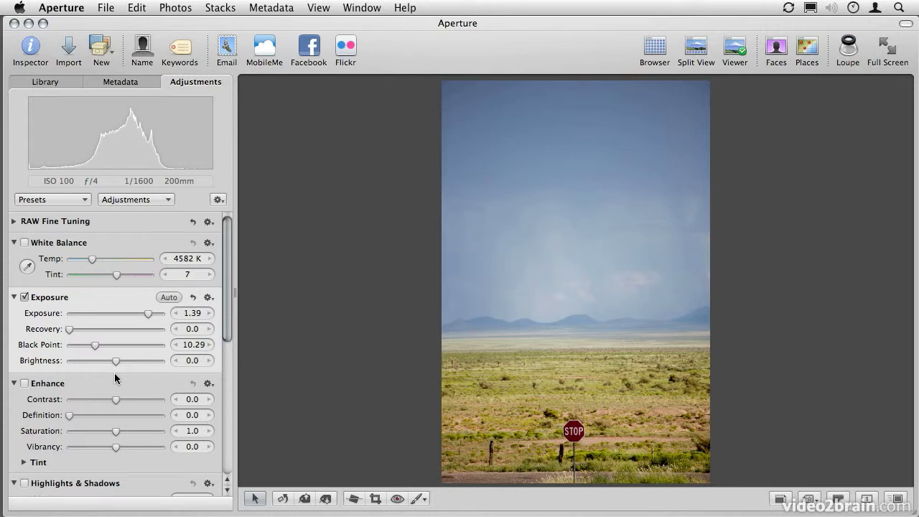
Step: Compare the adjusted stop sign photo with its master image twice, ending on the adjusted version
key(m)
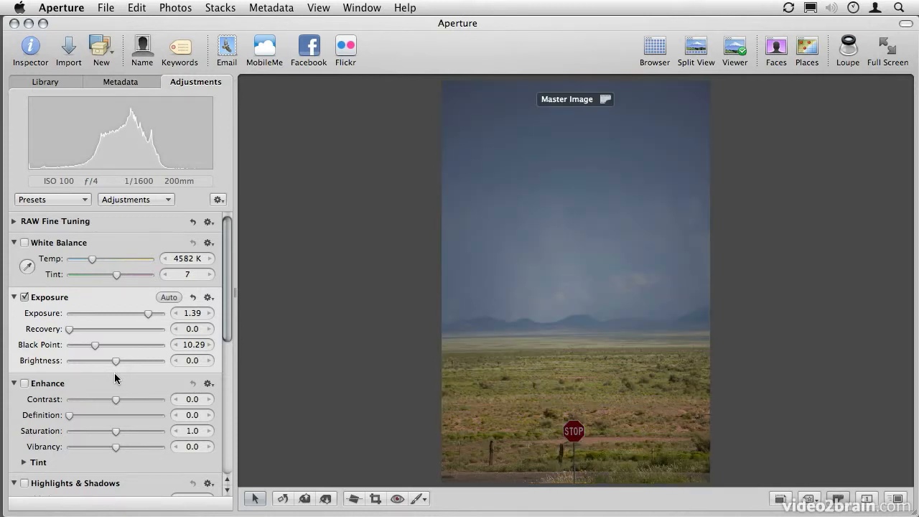
key(m)
key(m)
key(m)
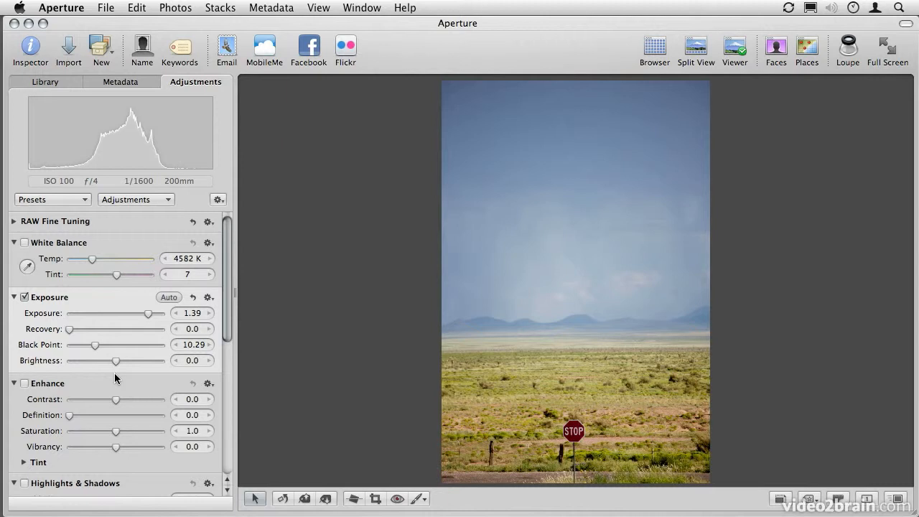
Step: Go to the sunset mountain photo and set its exposure to 0.78 and black point to 7.87
key(Right)
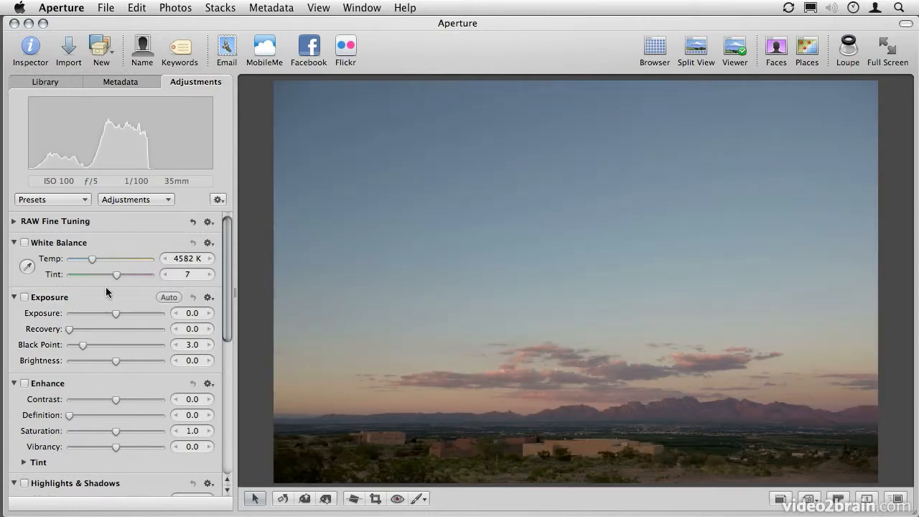
drag(116, 312, 133, 331)
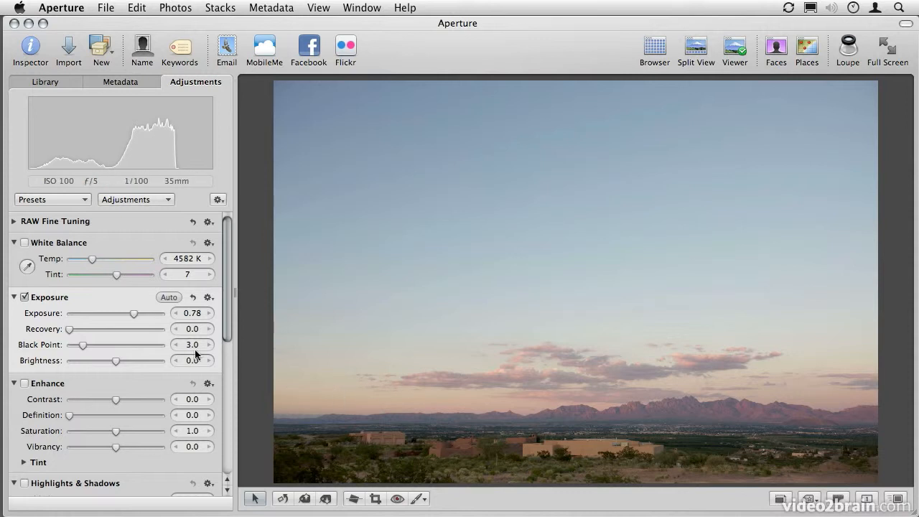
drag(83, 345, 92, 349)
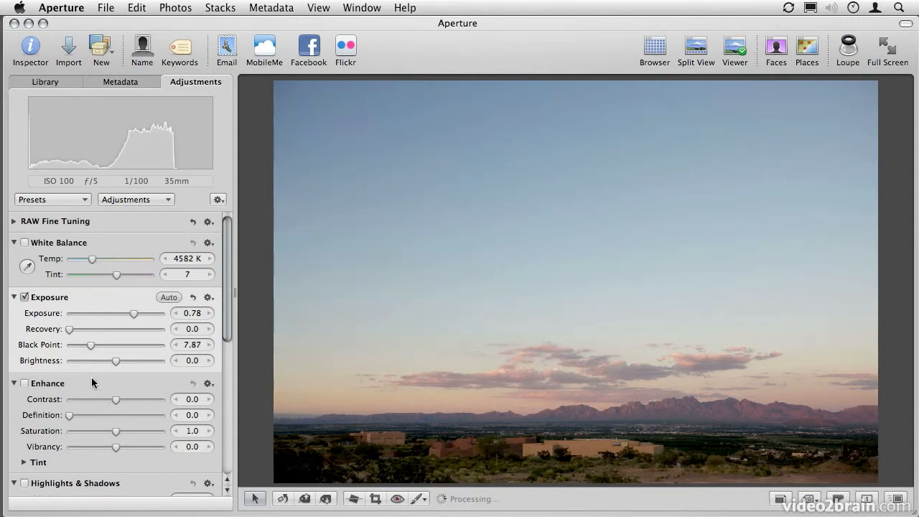
Step: Go to the cloudy mesa photo and set its exposure to -0.13 and black point to 19.83
key(Right)
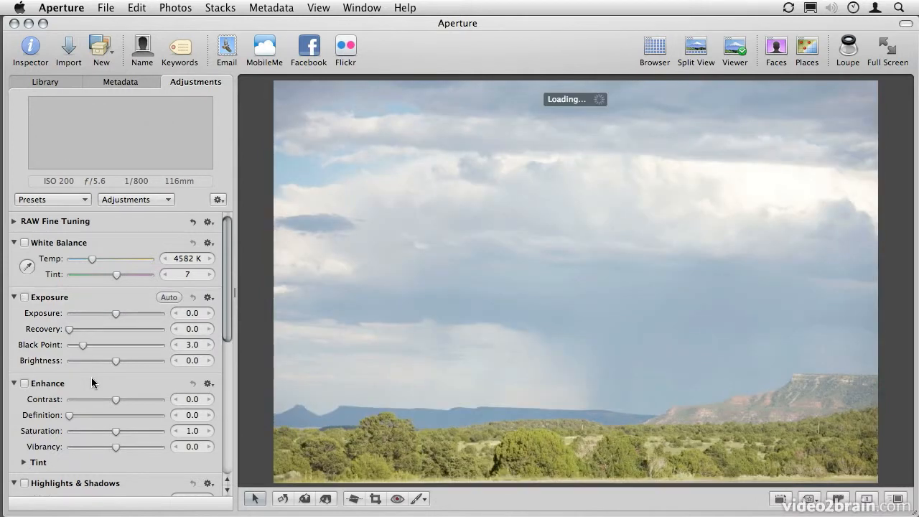
mouse_move(117, 313)
mouse_down()
mouse_move(132, 316)
mouse_move(100, 313)
mouse_move(121, 316)
mouse_move(114, 321)
mouse_up()
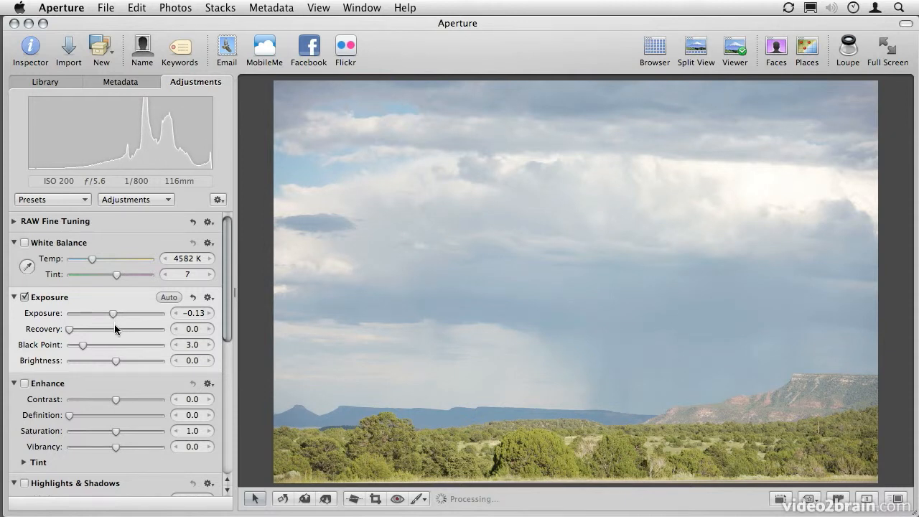
drag(85, 348, 112, 354)
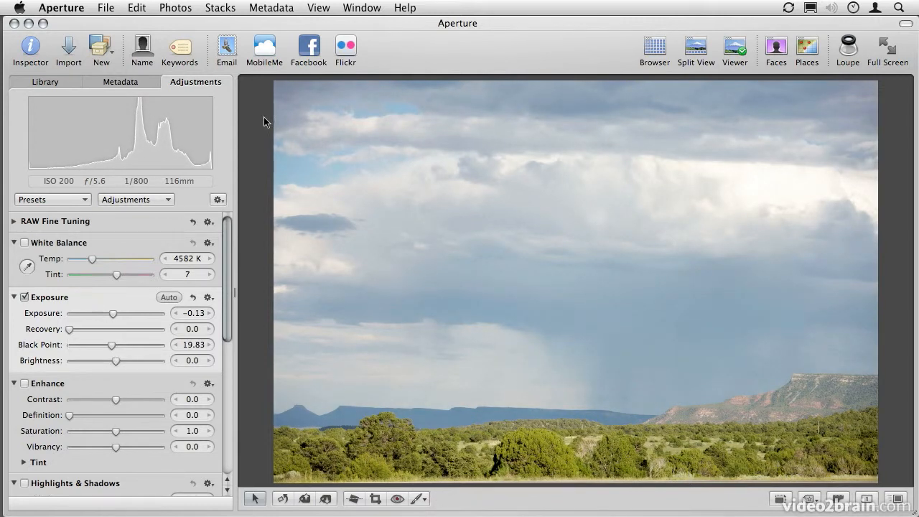
Step: With hot and cold areas highlighted, set the mesa photo's exposure to -0.31 and recovery to 0.56, and compare it with the master image
click(318, 8)
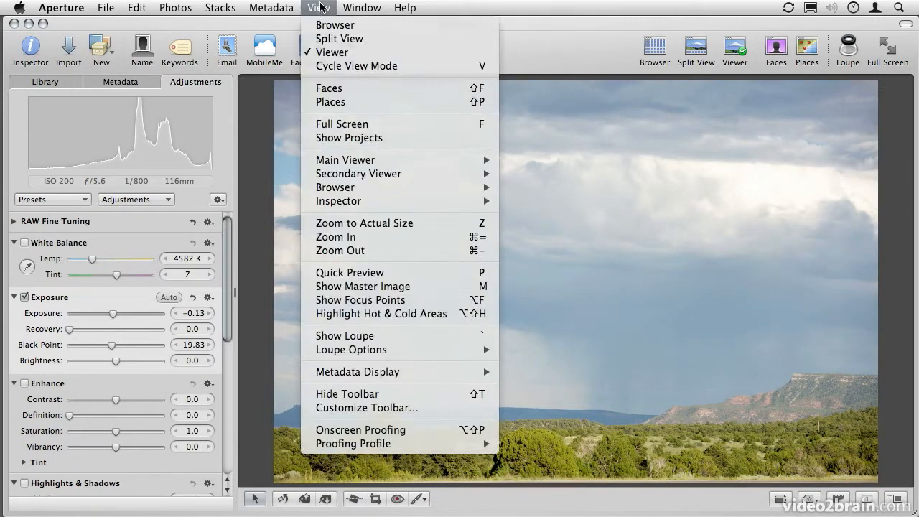
click(318, 314)
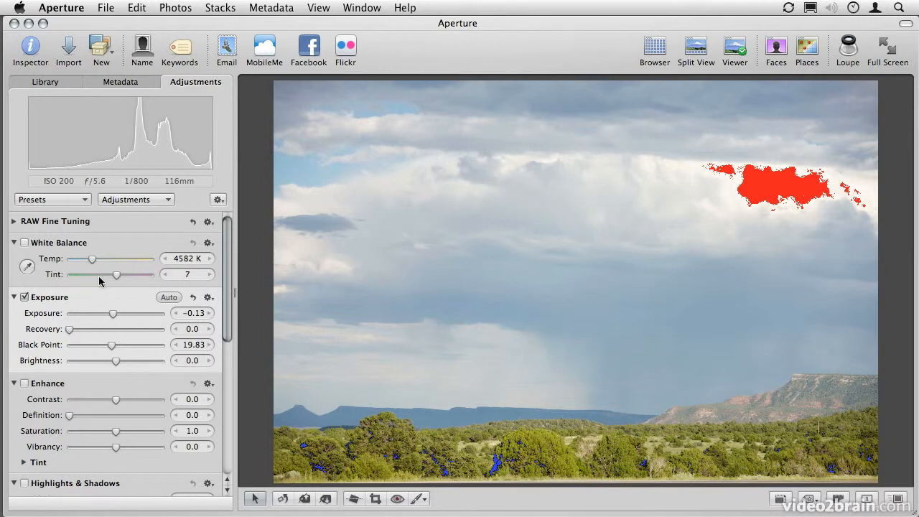
drag(114, 316, 96, 316)
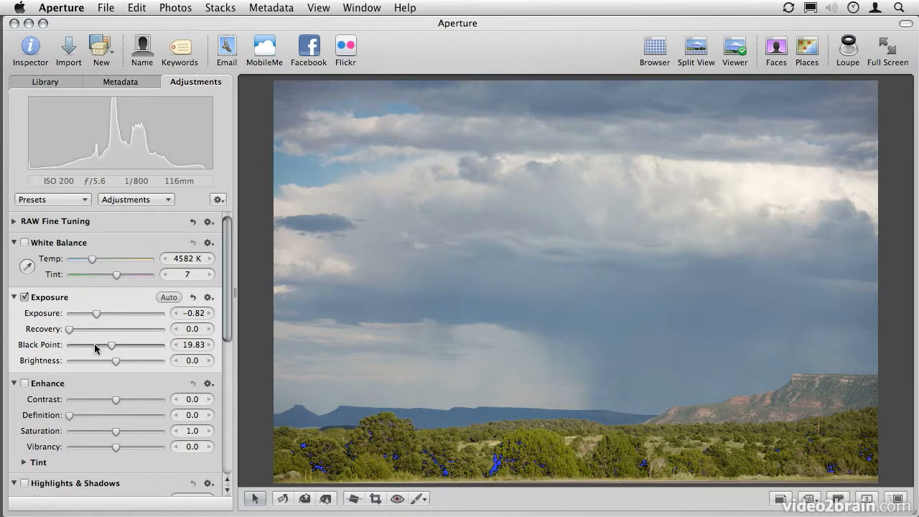
drag(97, 316, 103, 339)
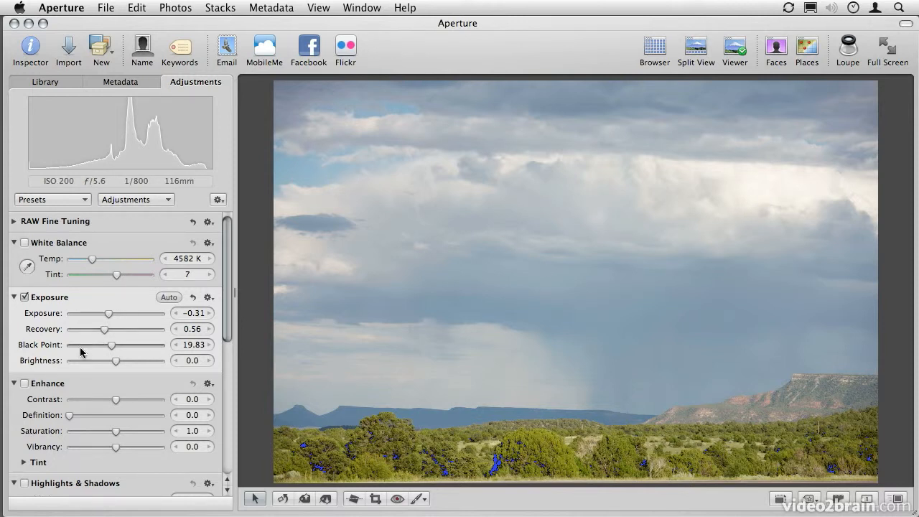
key(m)
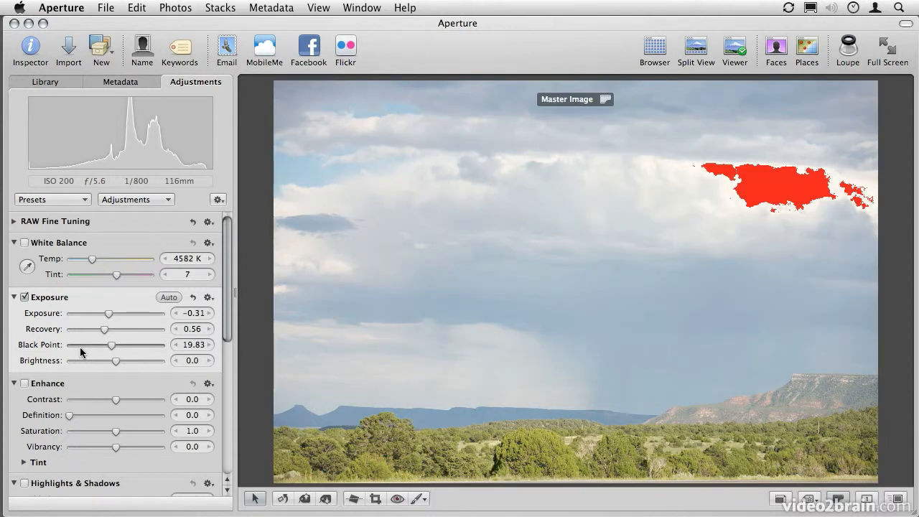
key(m)
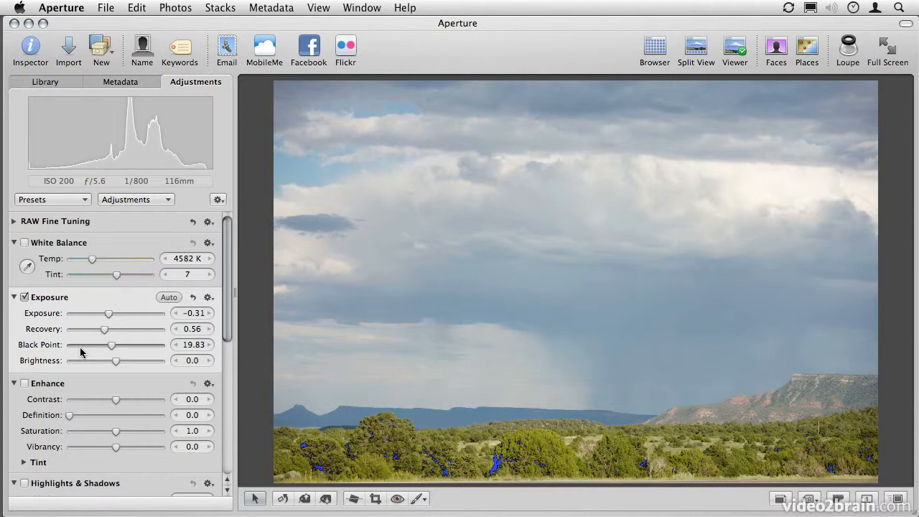
Step: Open the 2 3-slider fix album in Split View and look through its photos up to the rainbow one
key(ctrl+l)
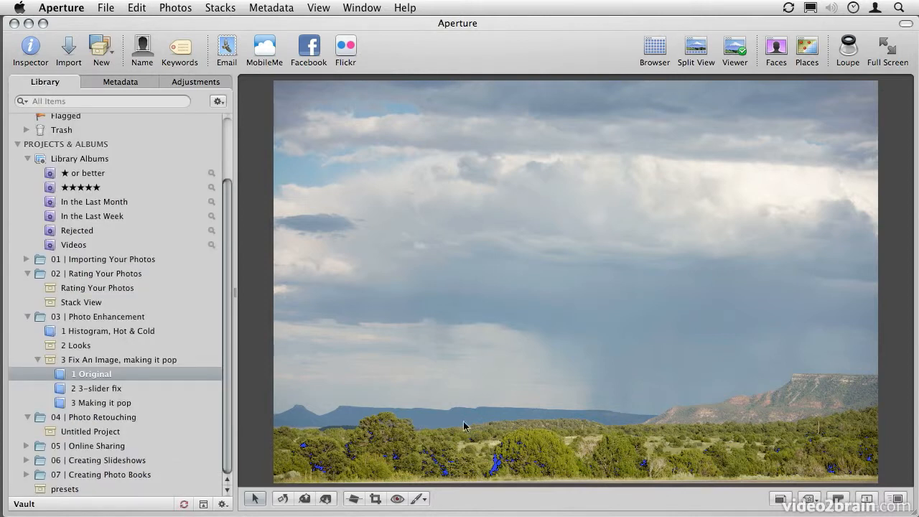
click(111, 394)
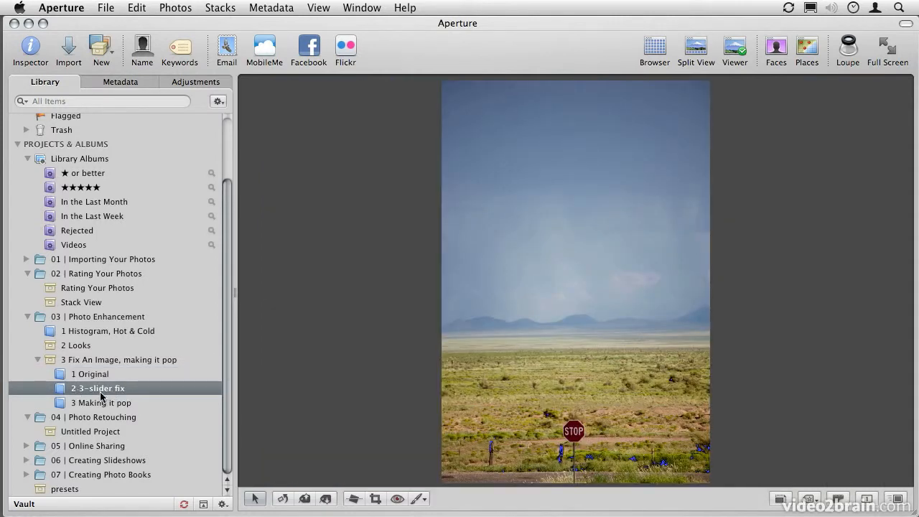
click(698, 51)
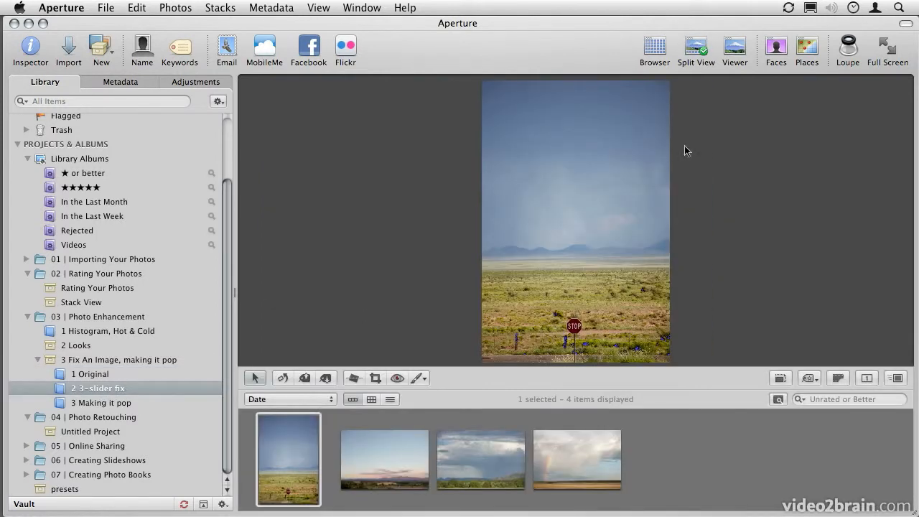
click(384, 447)
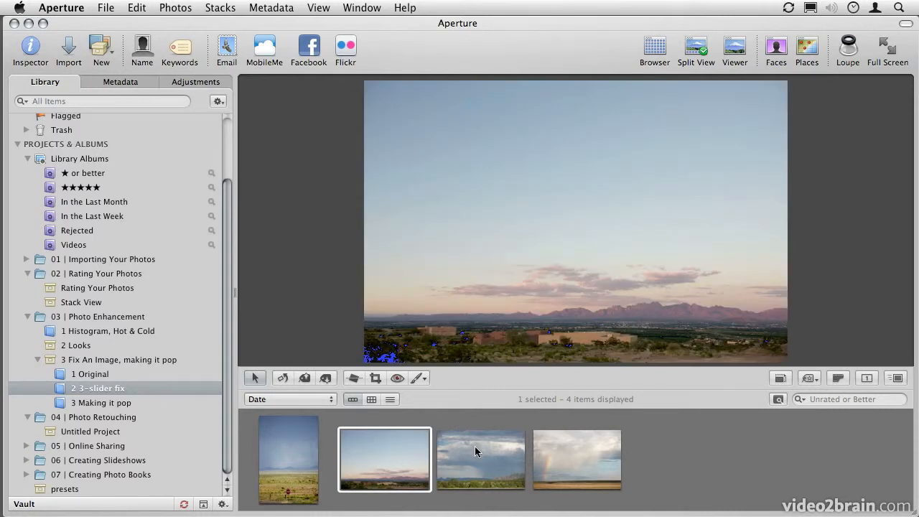
click(474, 446)
click(562, 448)
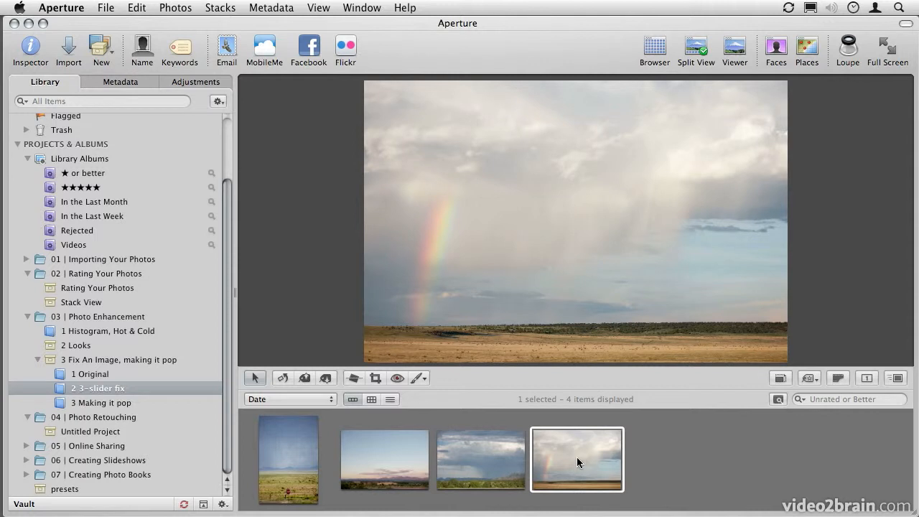
Step: Compare the rainbow and cloudy mesa photos with their master images, and display the mesa photo's adjustments
key(m)
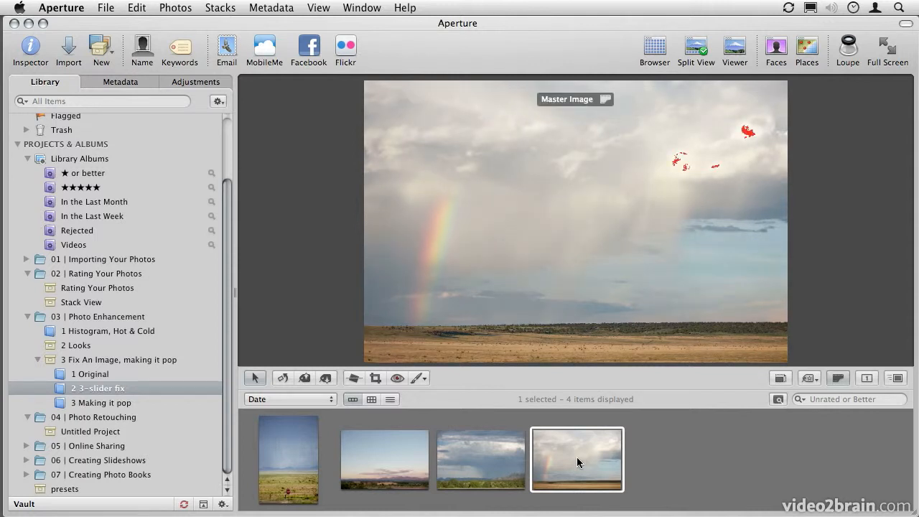
key(m)
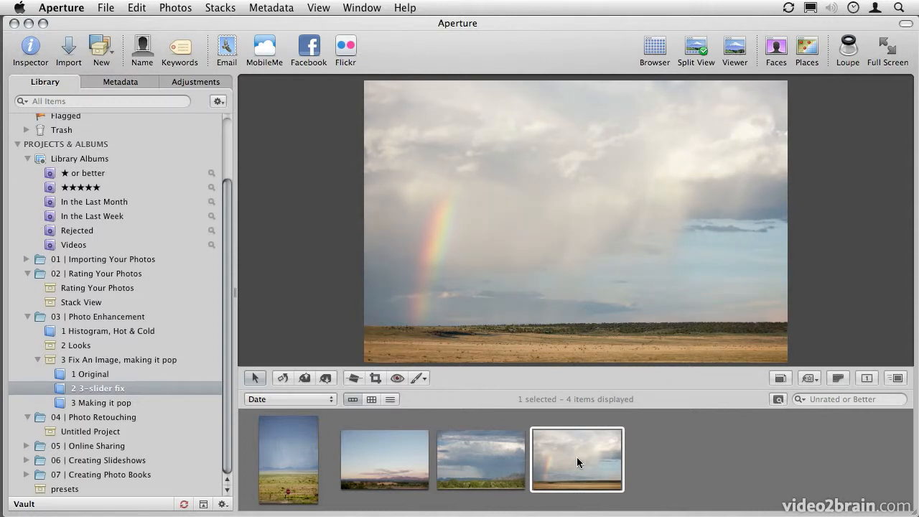
key(Left)
key(m)
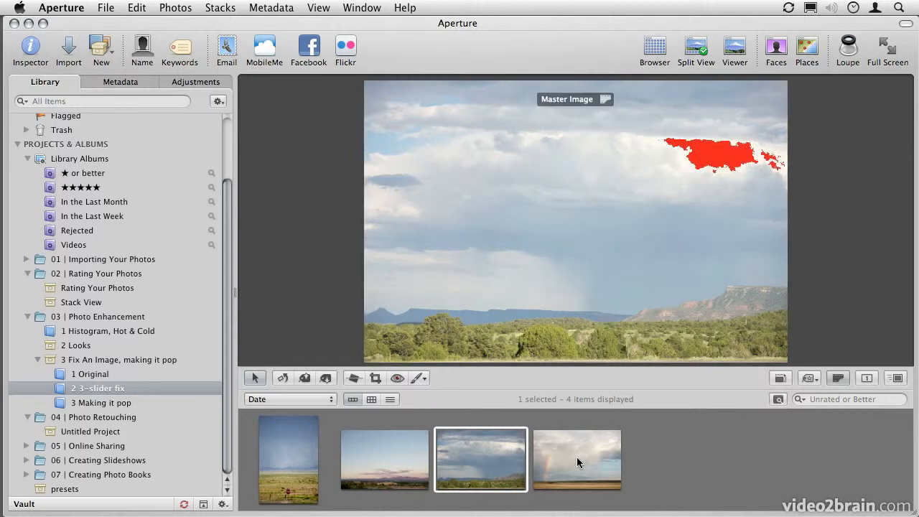
key(m)
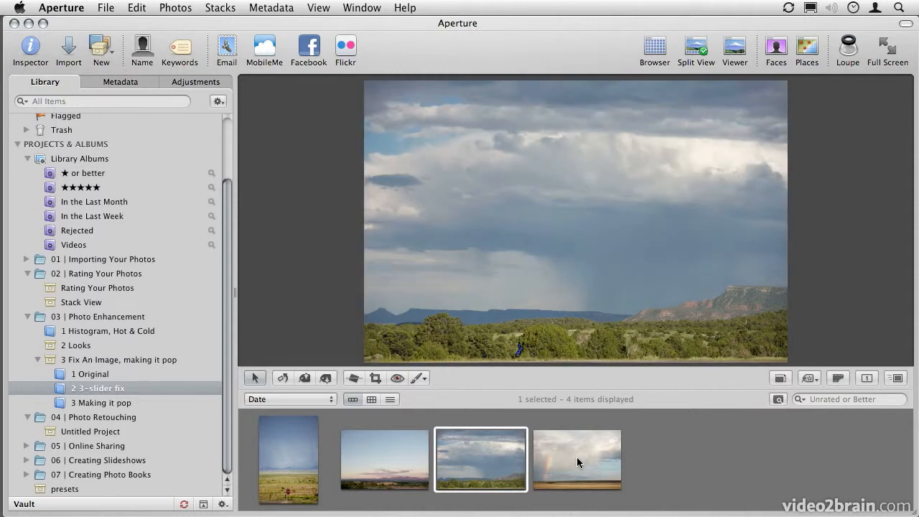
click(198, 86)
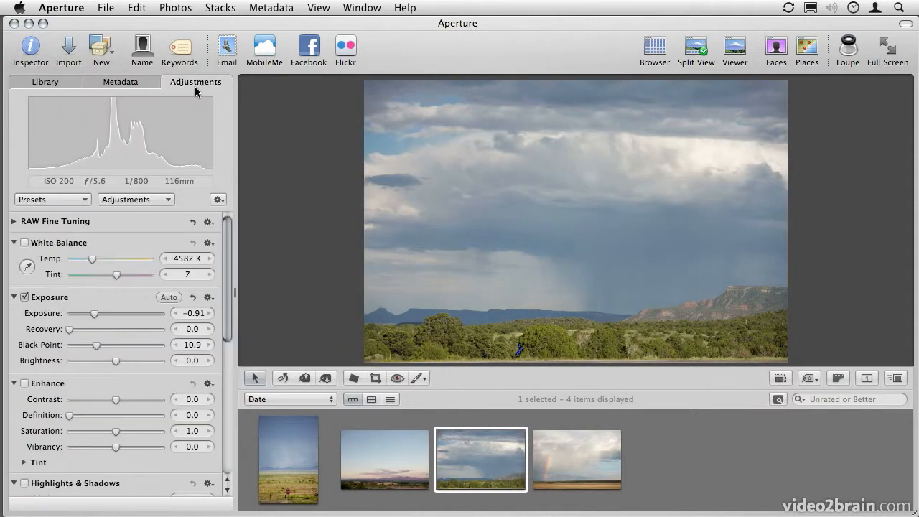